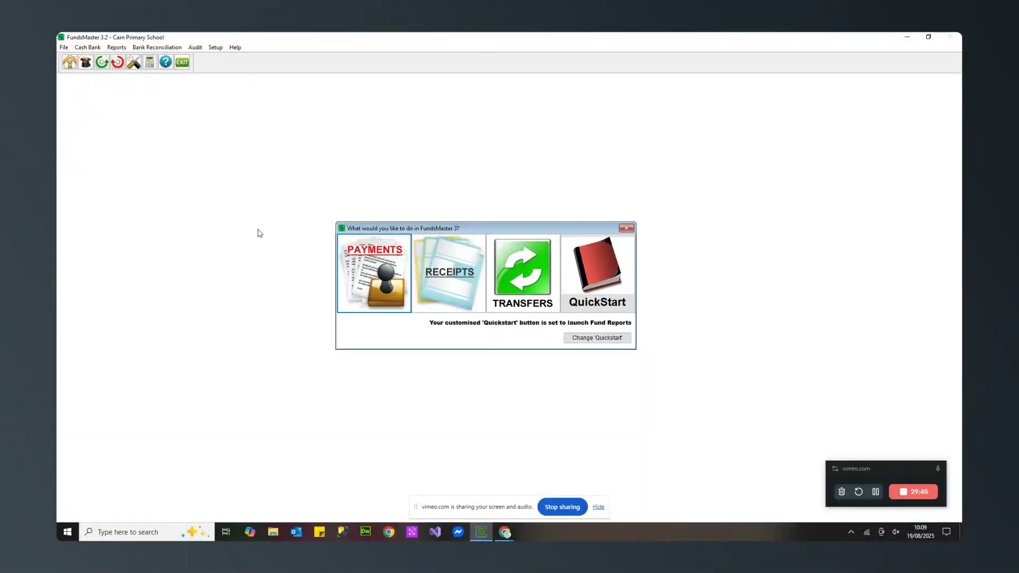
- Open the cash bank payments list, look through the entries and sort them by date
{"action": "left_click", "coordinate": [97, 51]}
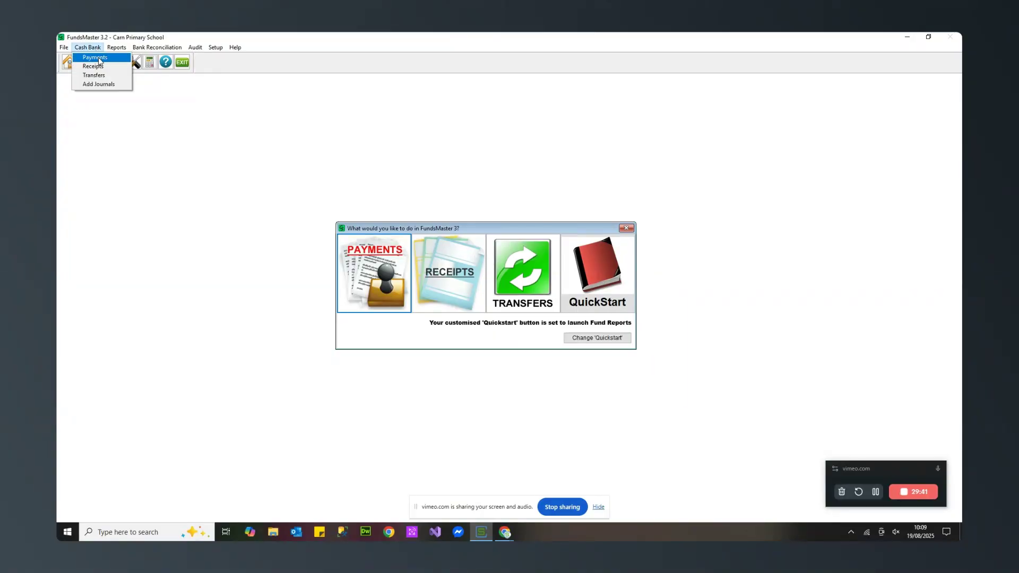
{"action": "left_click", "coordinate": [95, 57]}
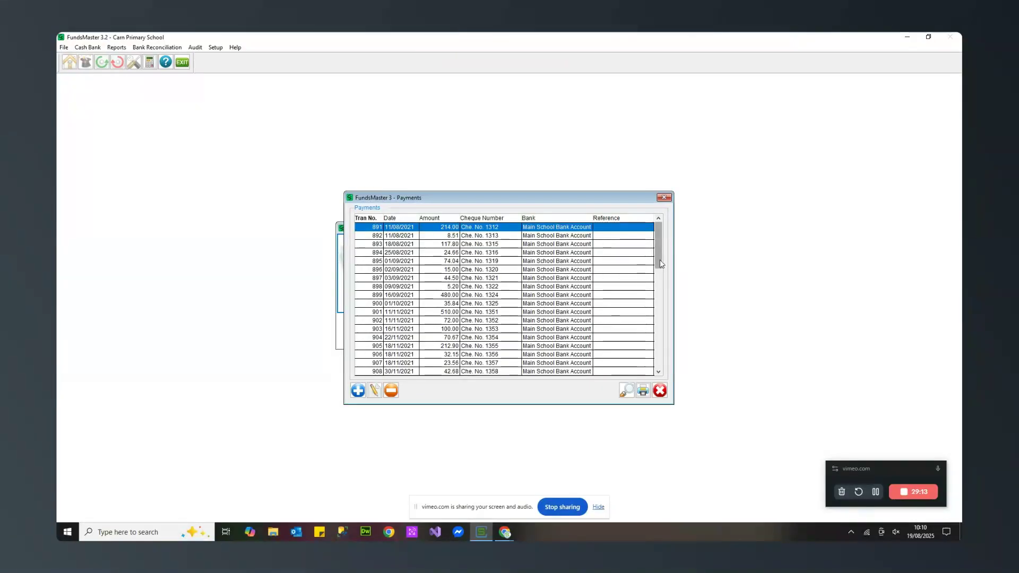
{"action": "left_click_drag", "start_coordinate": [659, 259], "coordinate": [658, 368]}
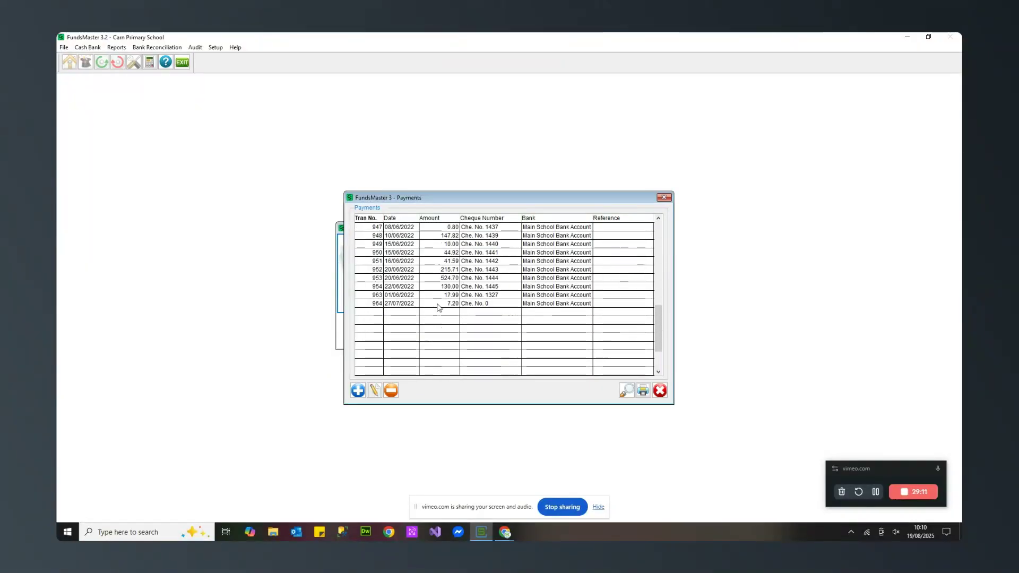
{"action": "left_click", "coordinate": [389, 218]}
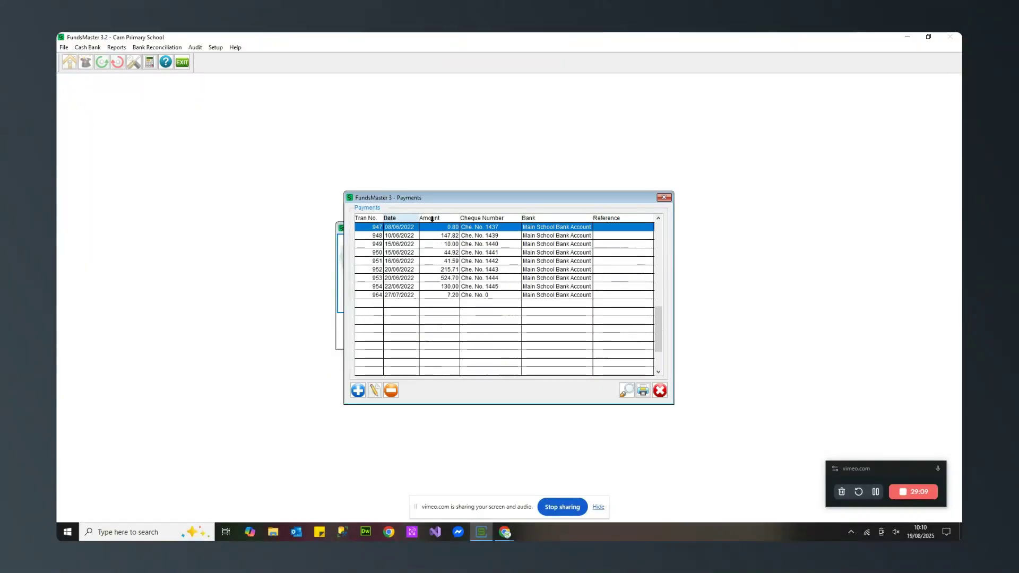
{"action": "left_click_drag", "start_coordinate": [662, 285], "coordinate": [661, 233]}
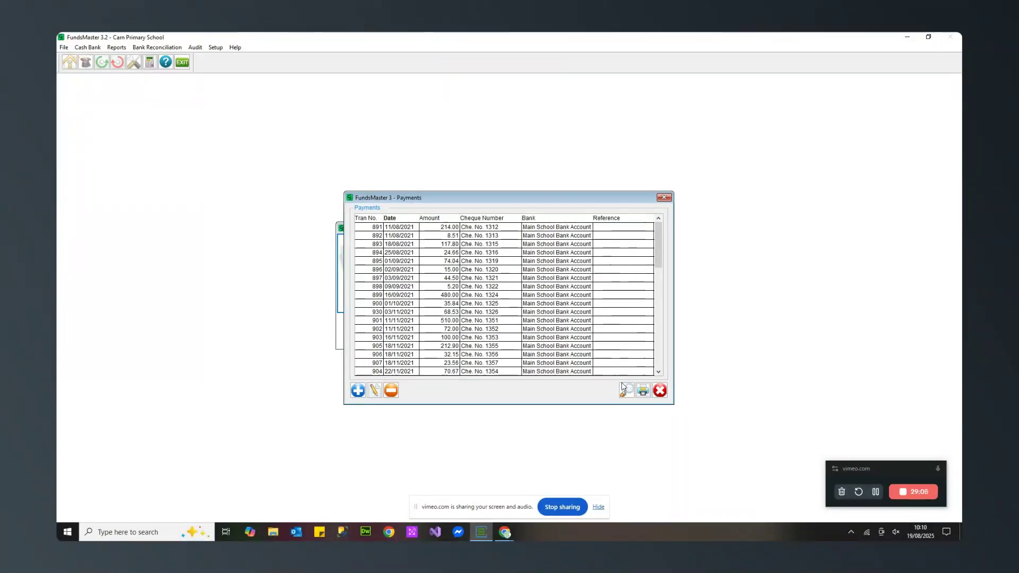
- View the details of the first payment, dated 11/08/2021, and preview the printed payments list
{"action": "left_click", "coordinate": [414, 228]}
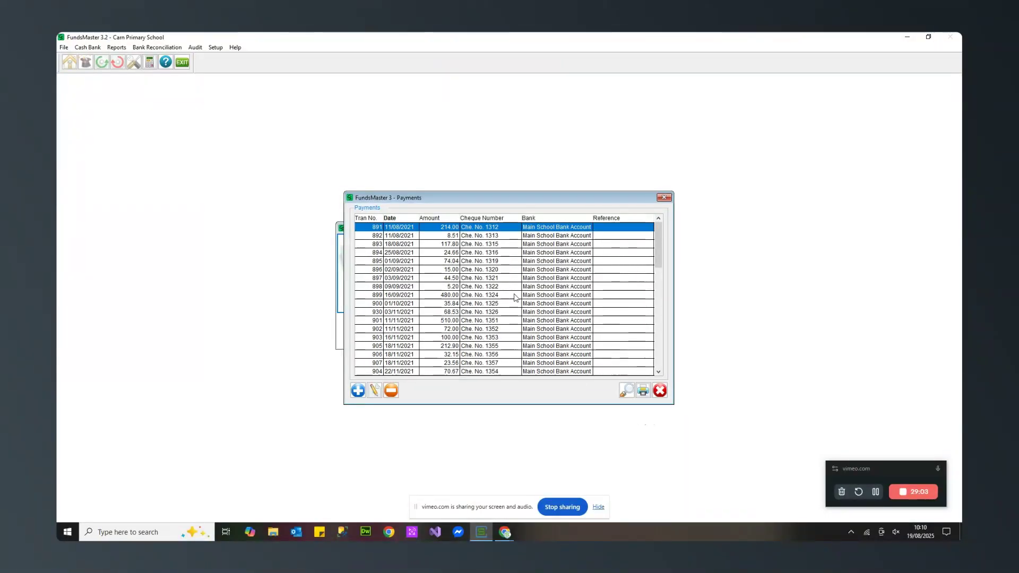
{"action": "left_click", "coordinate": [627, 392]}
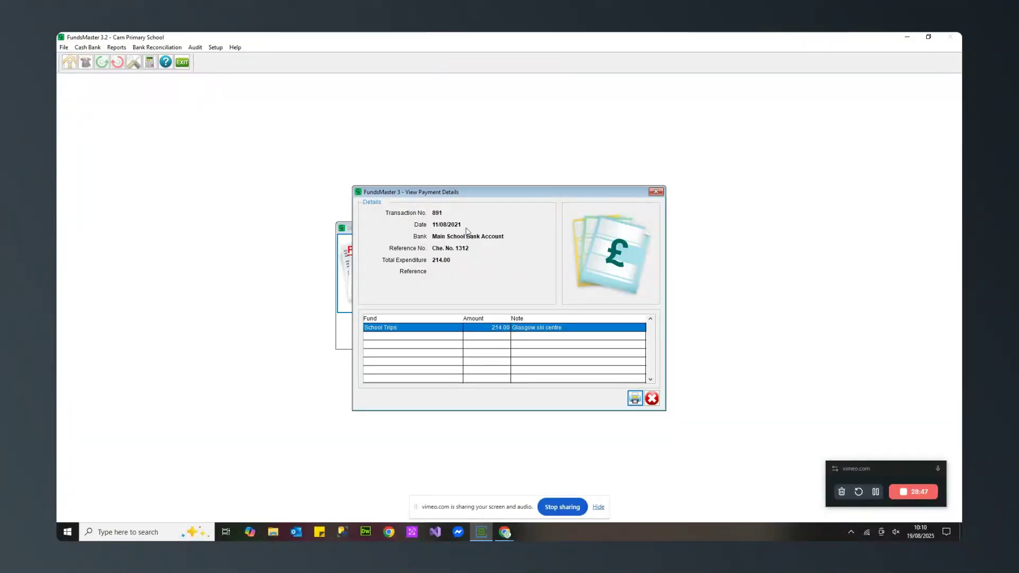
{"action": "left_click", "coordinate": [652, 398]}
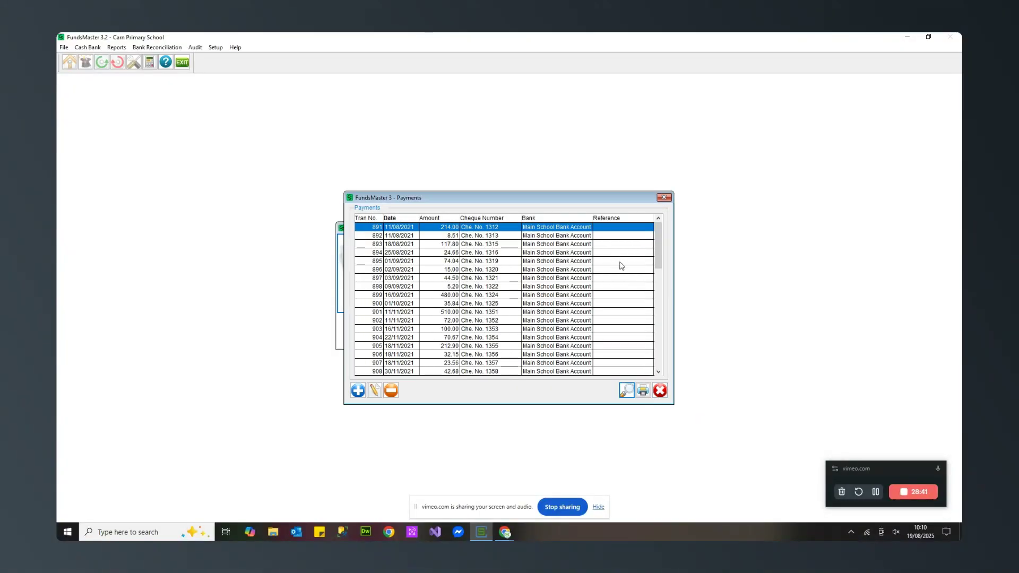
{"action": "left_click", "coordinate": [643, 392]}
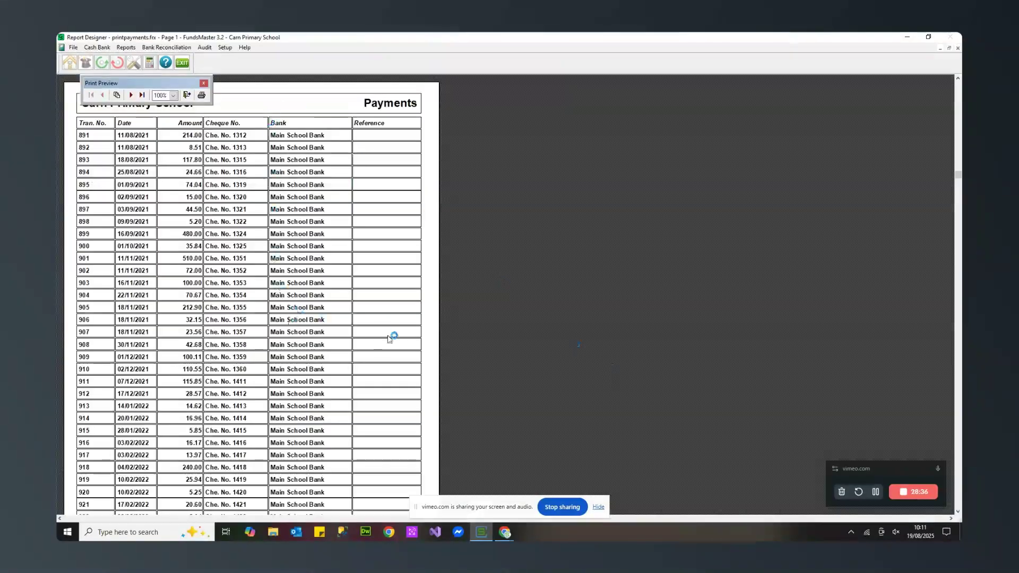
{"action": "left_click", "coordinate": [187, 95]}
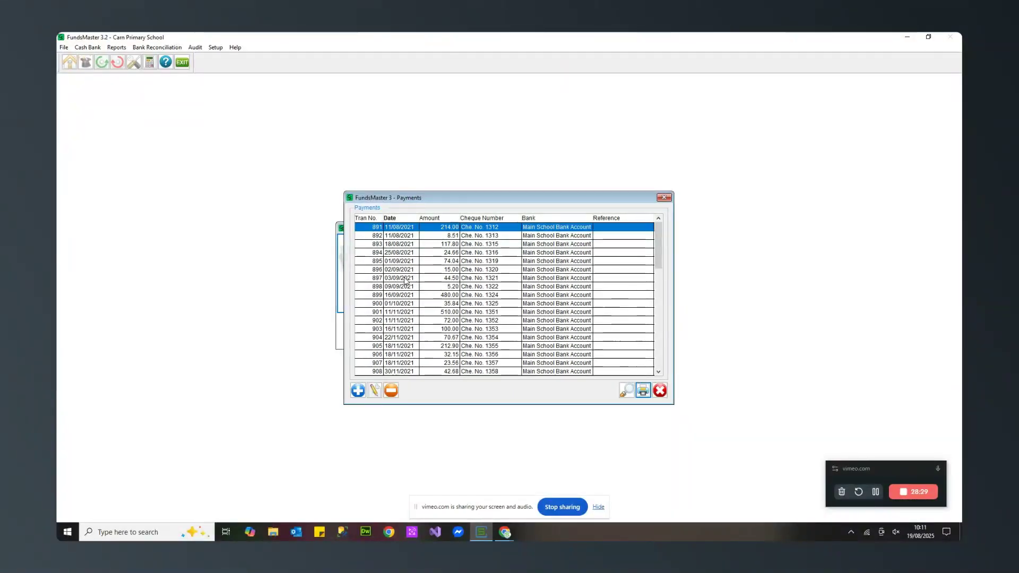
- Start a new payment and set its date to 01/08/2025
{"action": "left_click", "coordinate": [358, 391]}
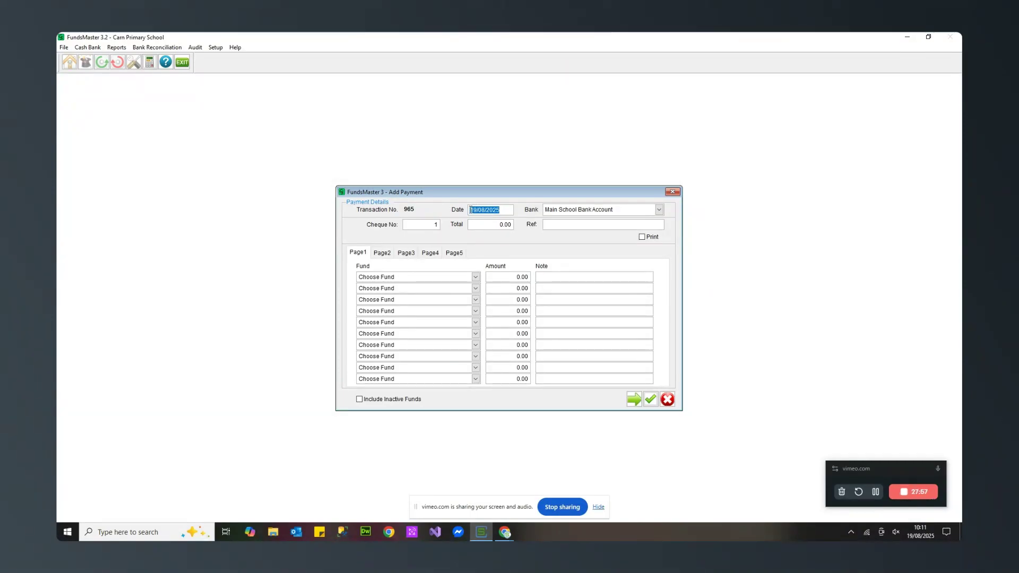
{"action": "type", "text": "01/08/2"}
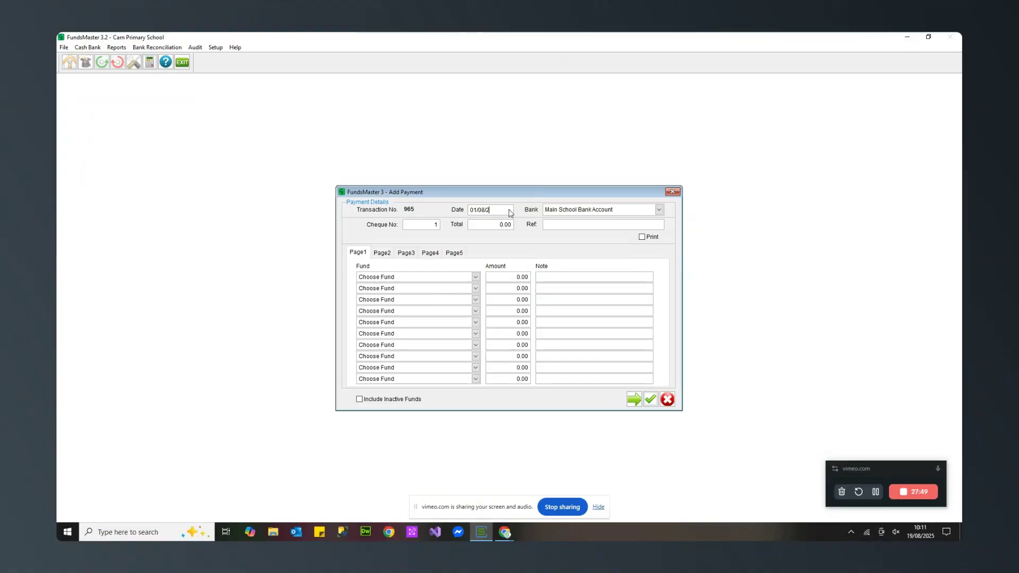
{"action": "type", "text": "025"}
{"action": "key", "text": "Tab"}
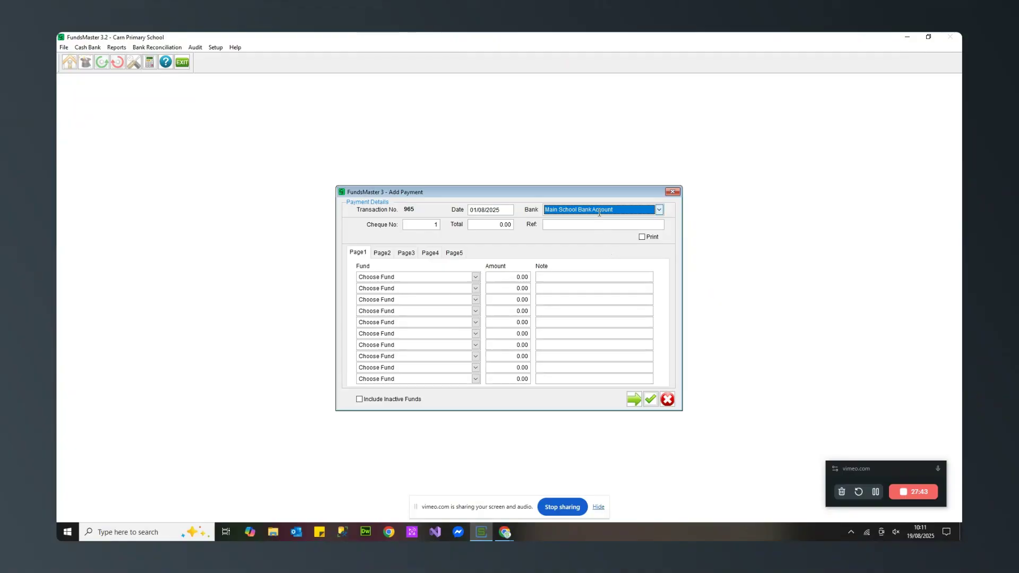
- Switch the new payment's bank to Petty Cash Account and back to Main School Bank Account
{"action": "left_click", "coordinate": [660, 210]}
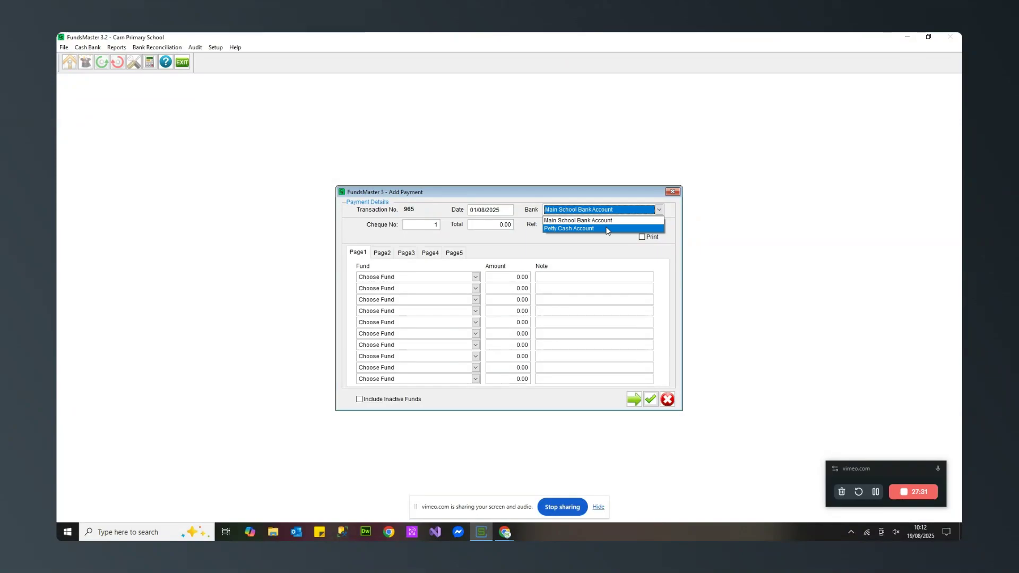
{"action": "left_click", "coordinate": [607, 228]}
{"action": "left_click", "coordinate": [659, 210]}
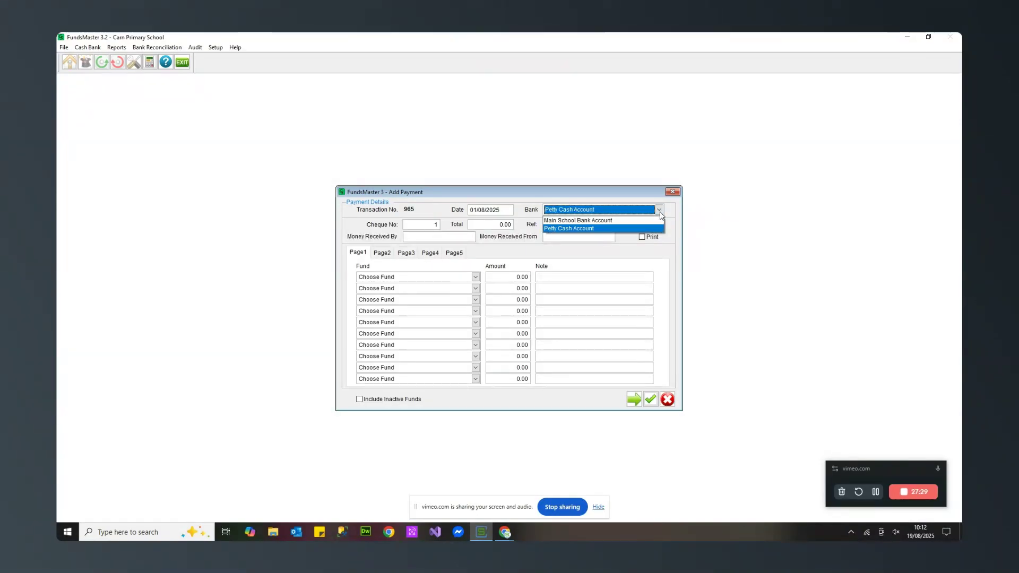
{"action": "left_click", "coordinate": [643, 223]}
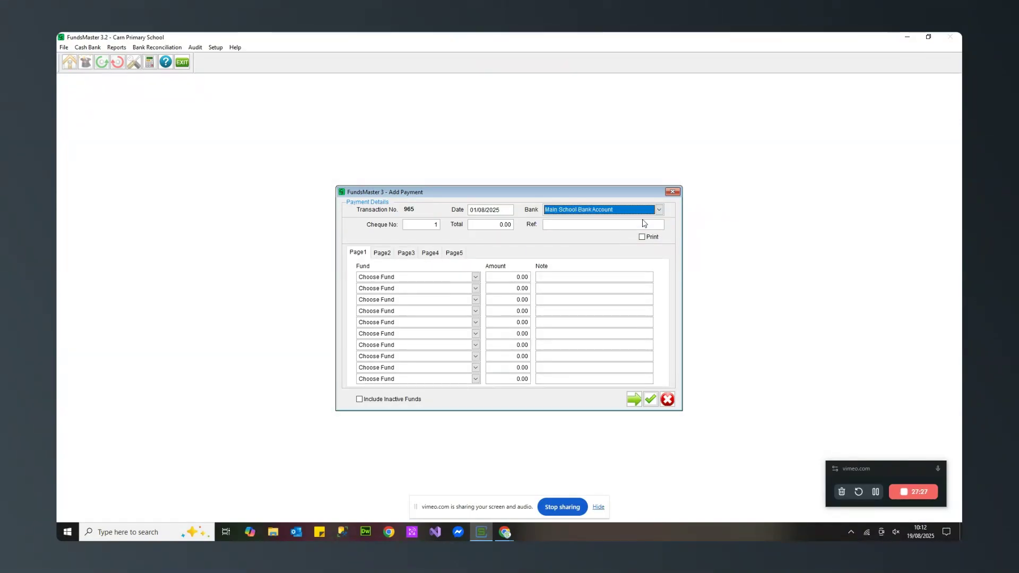
- Set the new payment's total to 20.00
{"action": "key", "text": "Tab"}
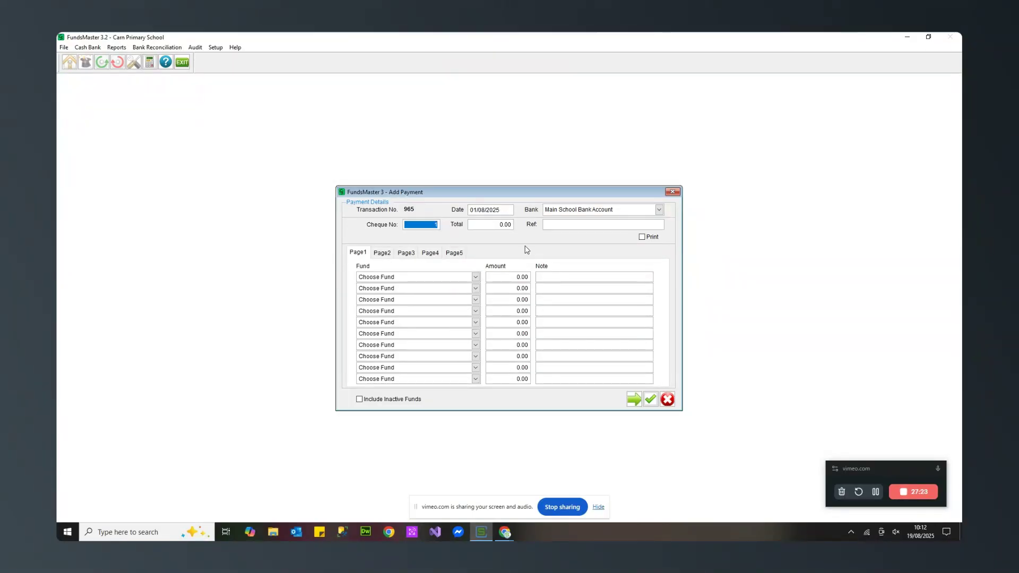
{"action": "key", "text": "Tab"}
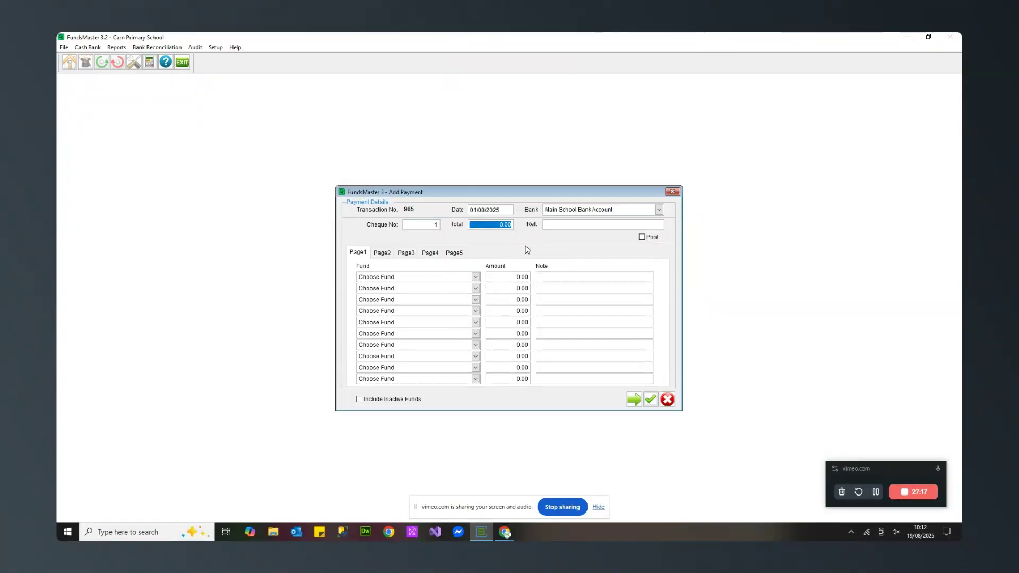
{"action": "type", "text": "20"}
{"action": "key", "text": "Tab"}
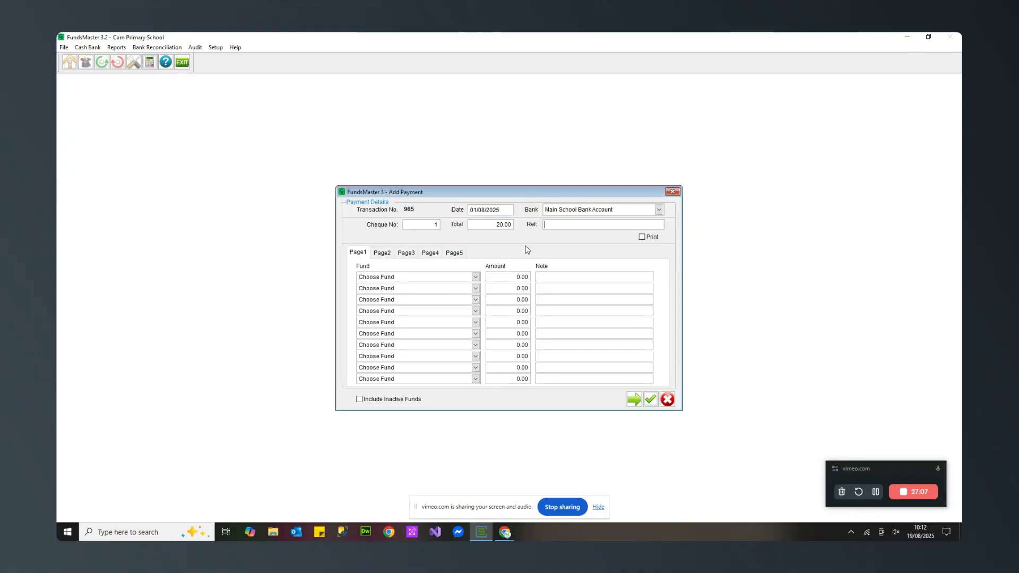
- Allocate 20.00 of the payment to the Leavers Trip fund on the first fund line
{"action": "left_click", "coordinate": [476, 277]}
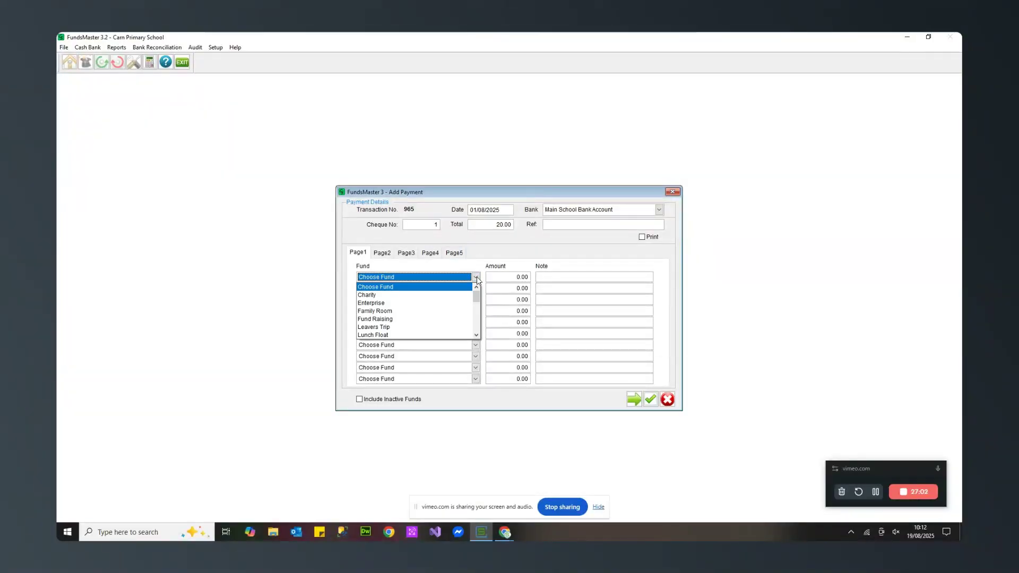
{"action": "left_click", "coordinate": [413, 328]}
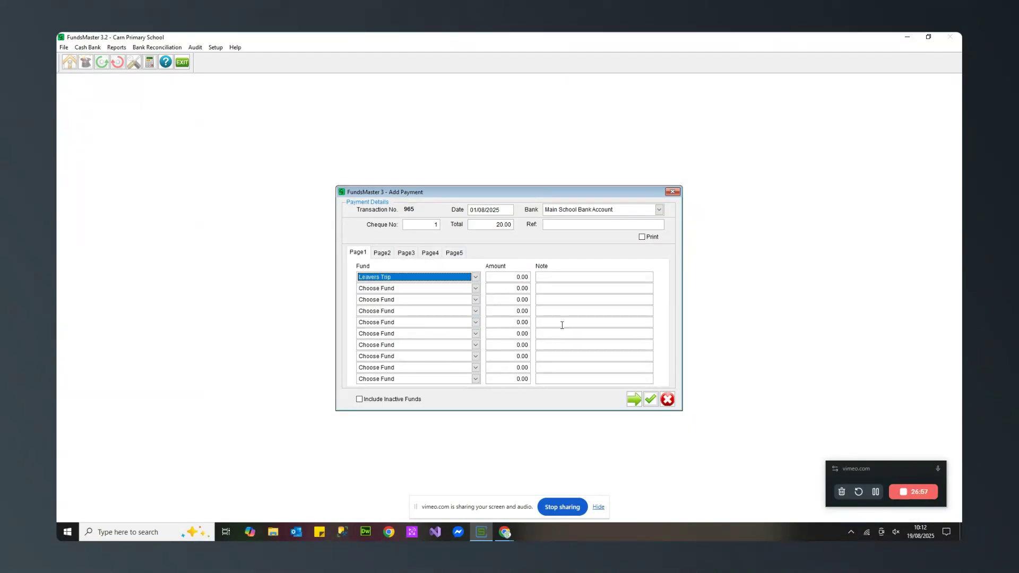
{"action": "key", "text": "Tab"}
{"action": "type", "text": "20"}
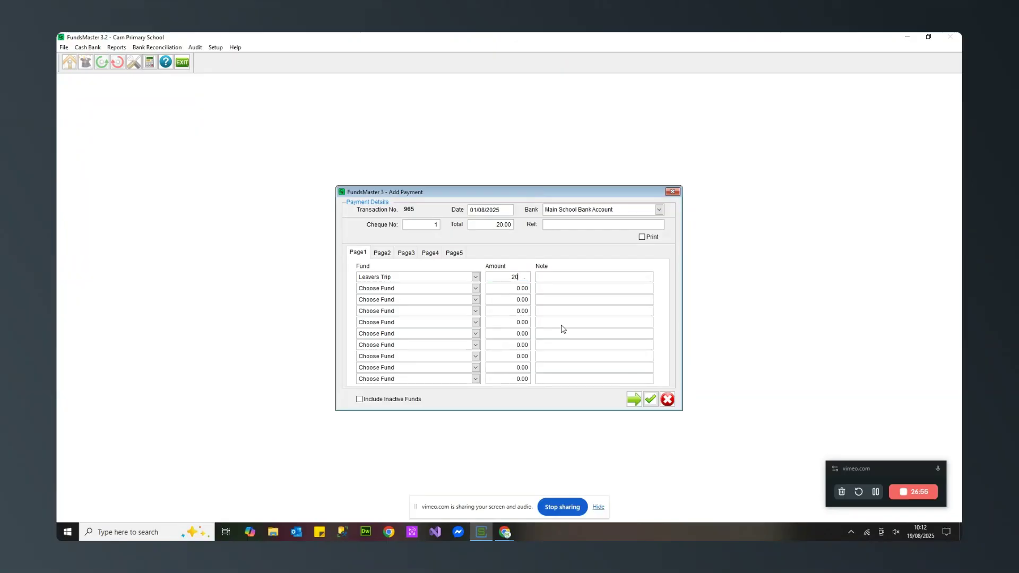
{"action": "key", "text": "Tab"}
- Try to save the payment, correct its date to 01/03/2025 and save it again
{"action": "left_click", "coordinate": [651, 400]}
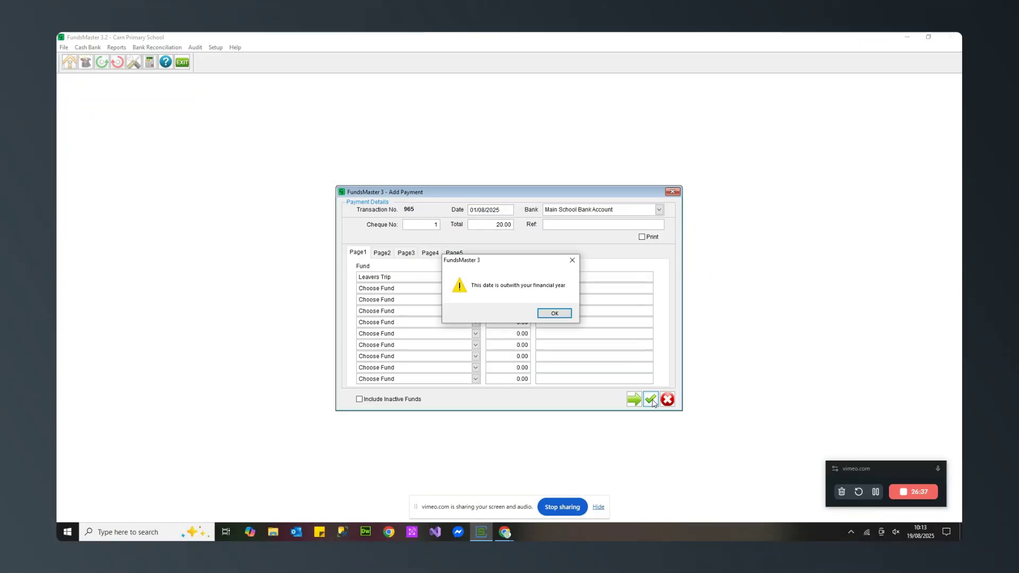
{"action": "left_click", "coordinate": [555, 314]}
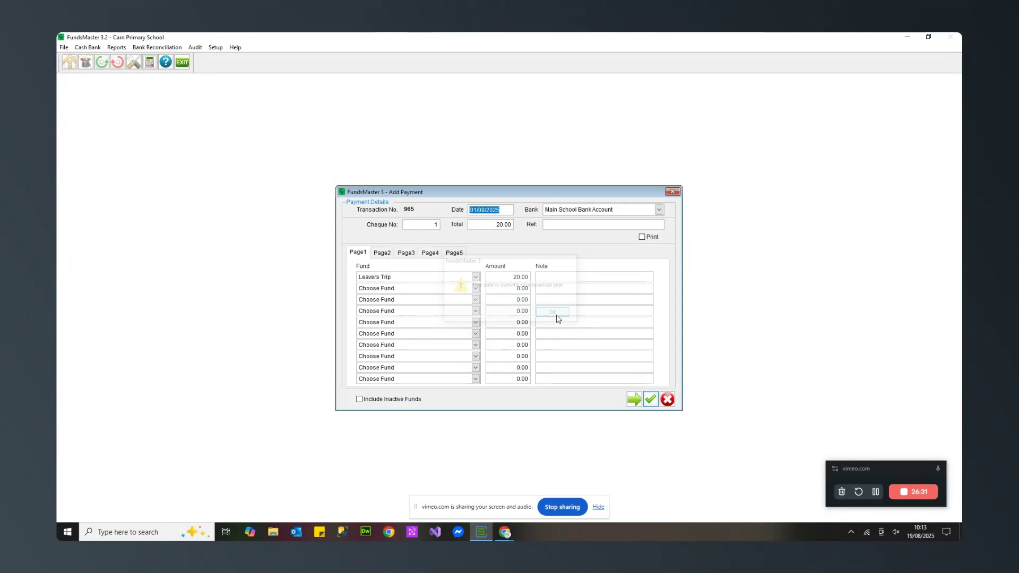
{"action": "left_click", "coordinate": [483, 210]}
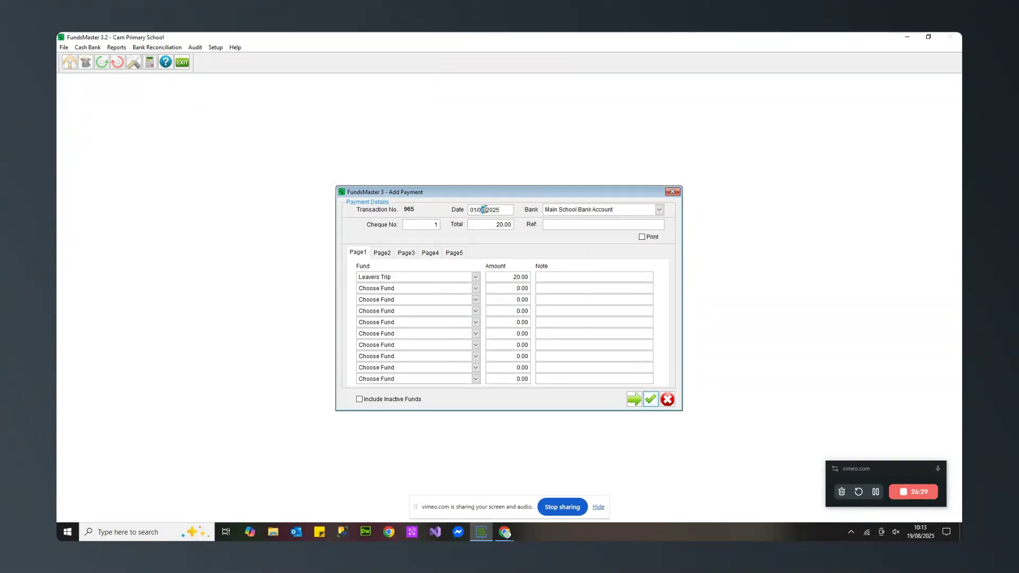
{"action": "left_click", "coordinate": [651, 402]}
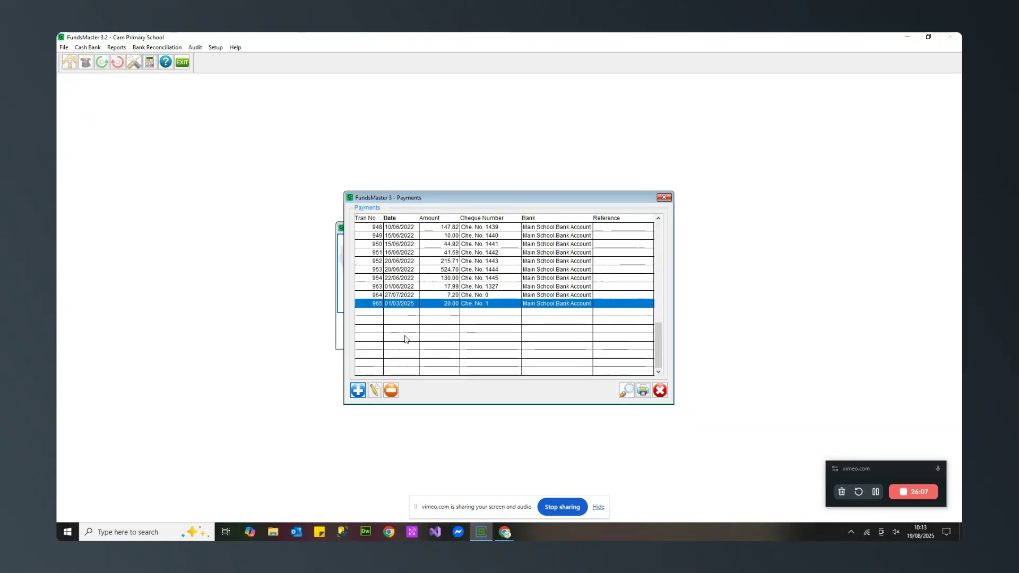
- Edit the 01/03/2025 payment, setting both the total and the Leavers Trip amount to 30.00
{"action": "left_click", "coordinate": [374, 393]}
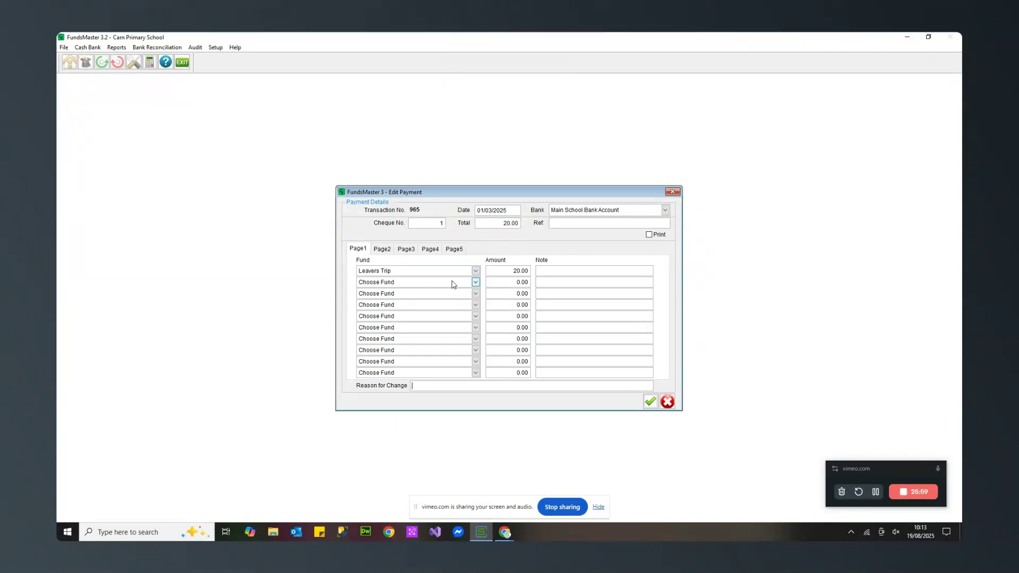
{"action": "left_click", "coordinate": [444, 388]}
{"action": "left_click_drag", "start_coordinate": [504, 222], "coordinate": [508, 222]}
{"action": "type", "text": "3"}
{"action": "left_click_drag", "start_coordinate": [513, 271], "coordinate": [516, 271]}
{"action": "type", "text": "3"}
- Enter "wrong amount added" as the reason for change and save the edited payment
{"action": "left_click", "coordinate": [458, 385]}
{"action": "type", "text": "wiong amop"}
{"action": "key", "text": "BackSpace"}
{"action": "type", "text": "unt added"}
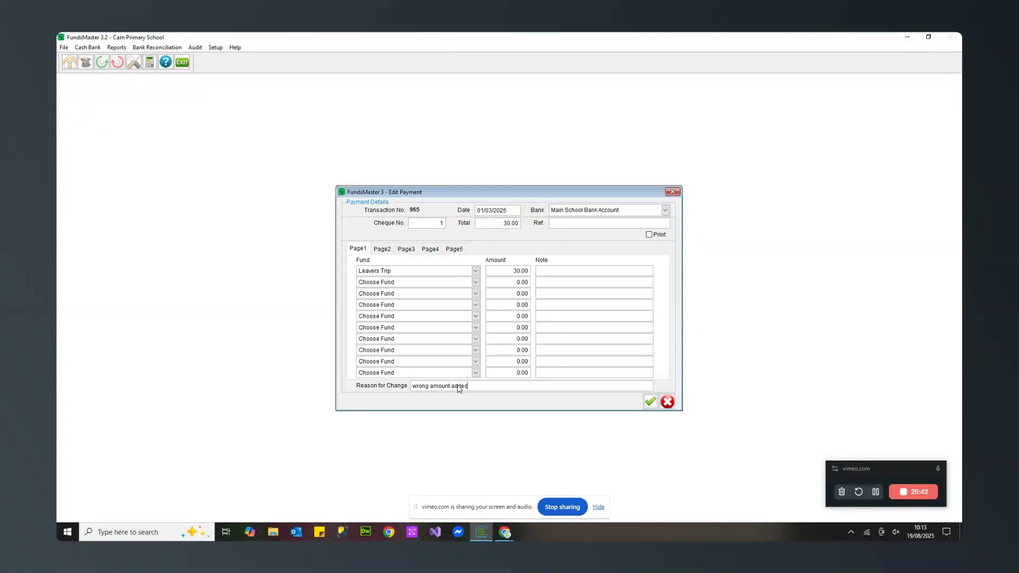
{"action": "left_click", "coordinate": [648, 404]}
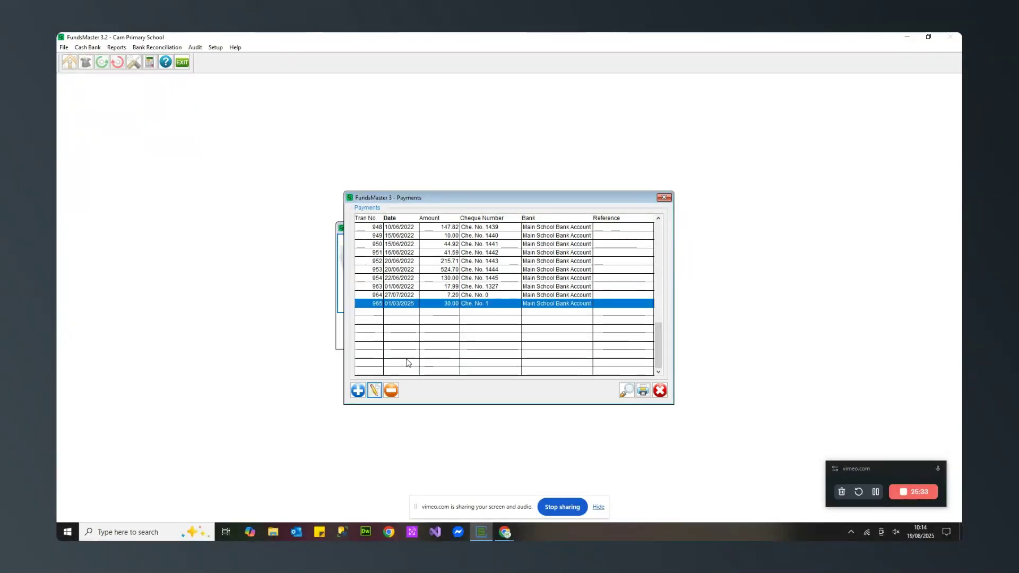
- Delete the 01/03/2025 payment with the reason "wasnt required, error" and close the payments list
{"action": "left_click", "coordinate": [391, 391]}
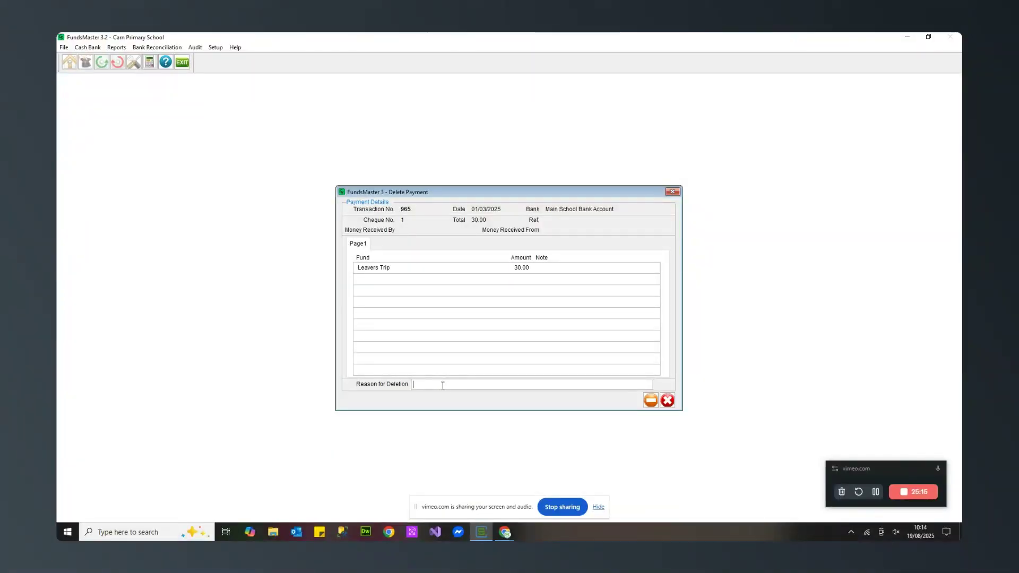
{"action": "type", "text": "wasnt required, error"}
{"action": "left_click", "coordinate": [651, 401]}
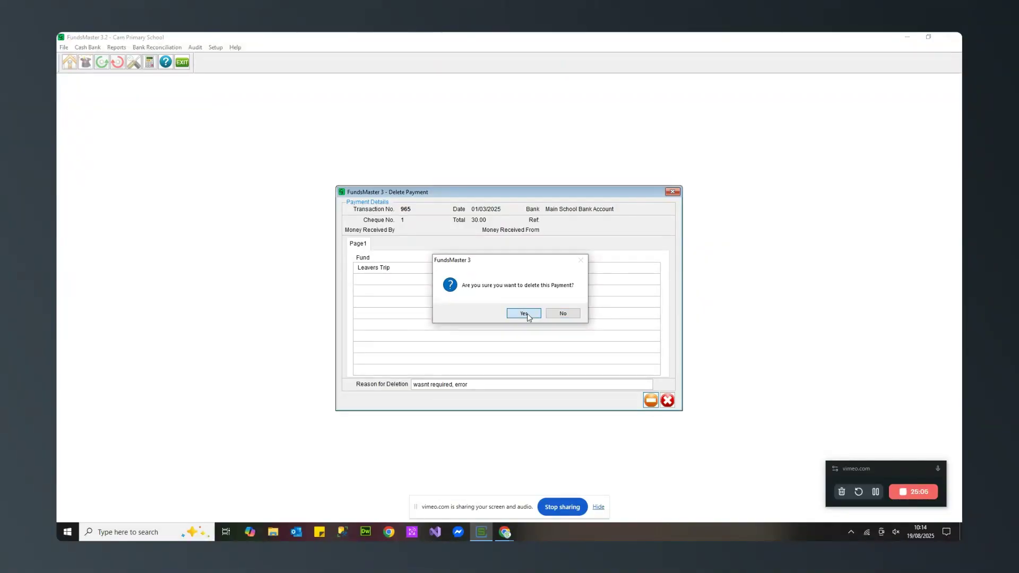
{"action": "left_click", "coordinate": [524, 314]}
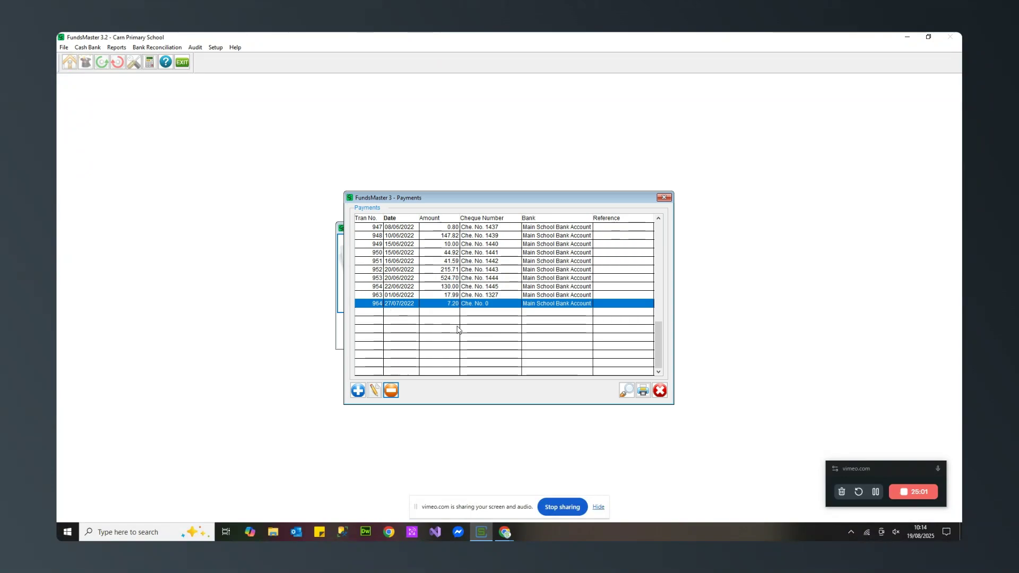
{"action": "left_click", "coordinate": [663, 393]}
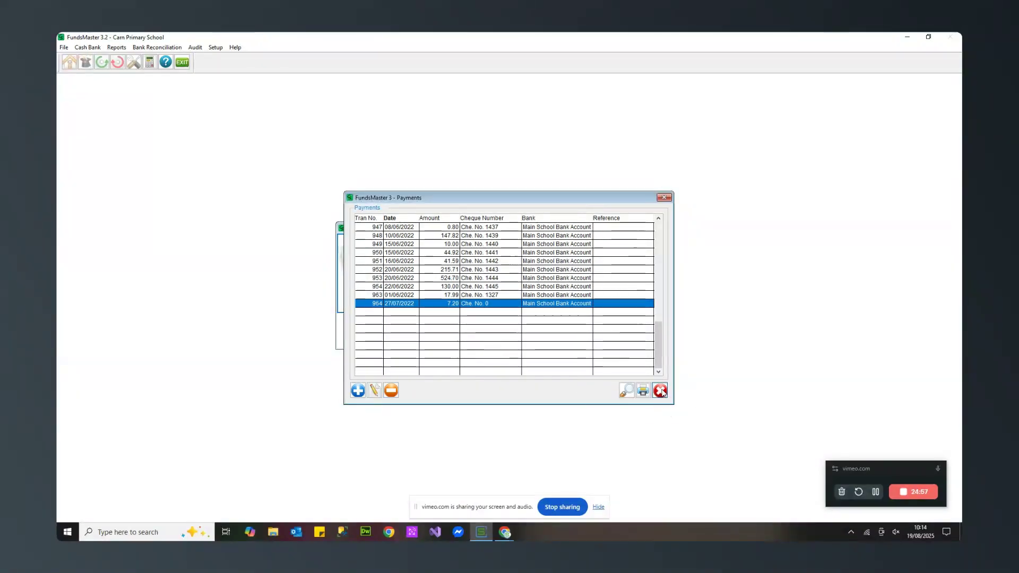